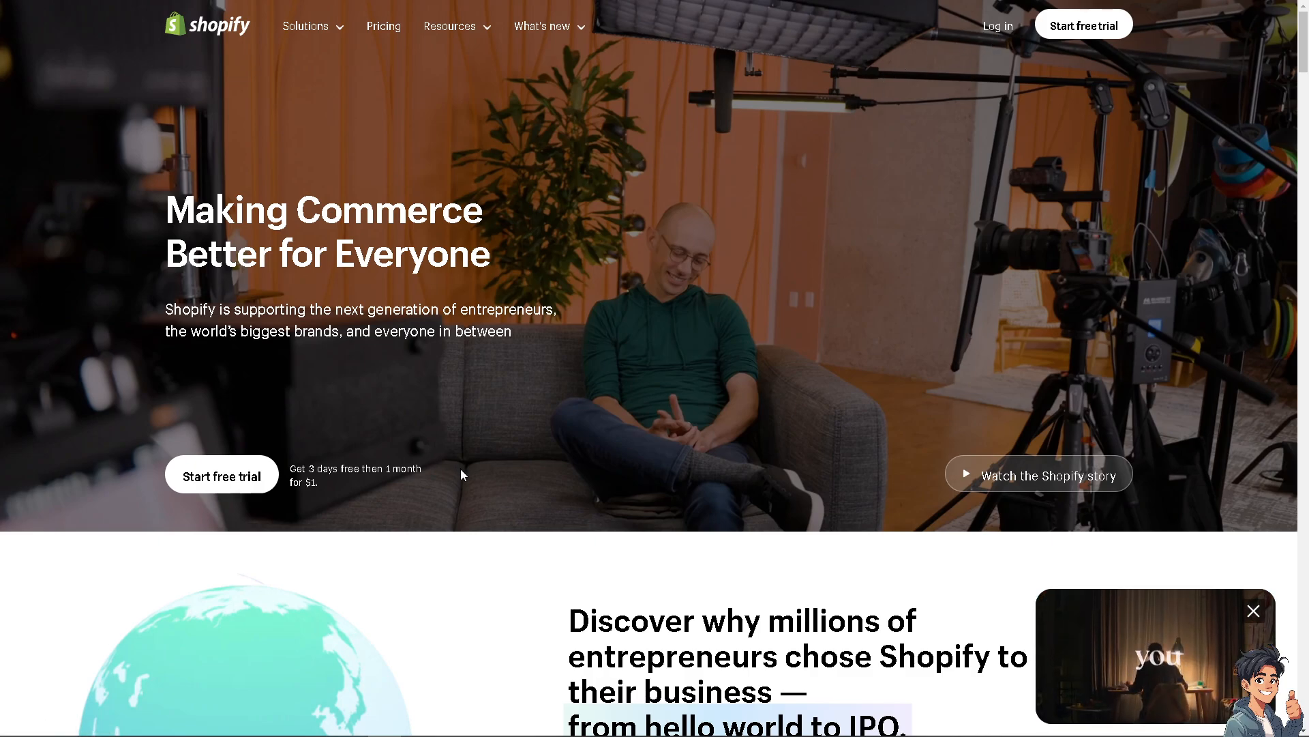
# Start the Shopify free trial.
pyautogui.click(239, 478)
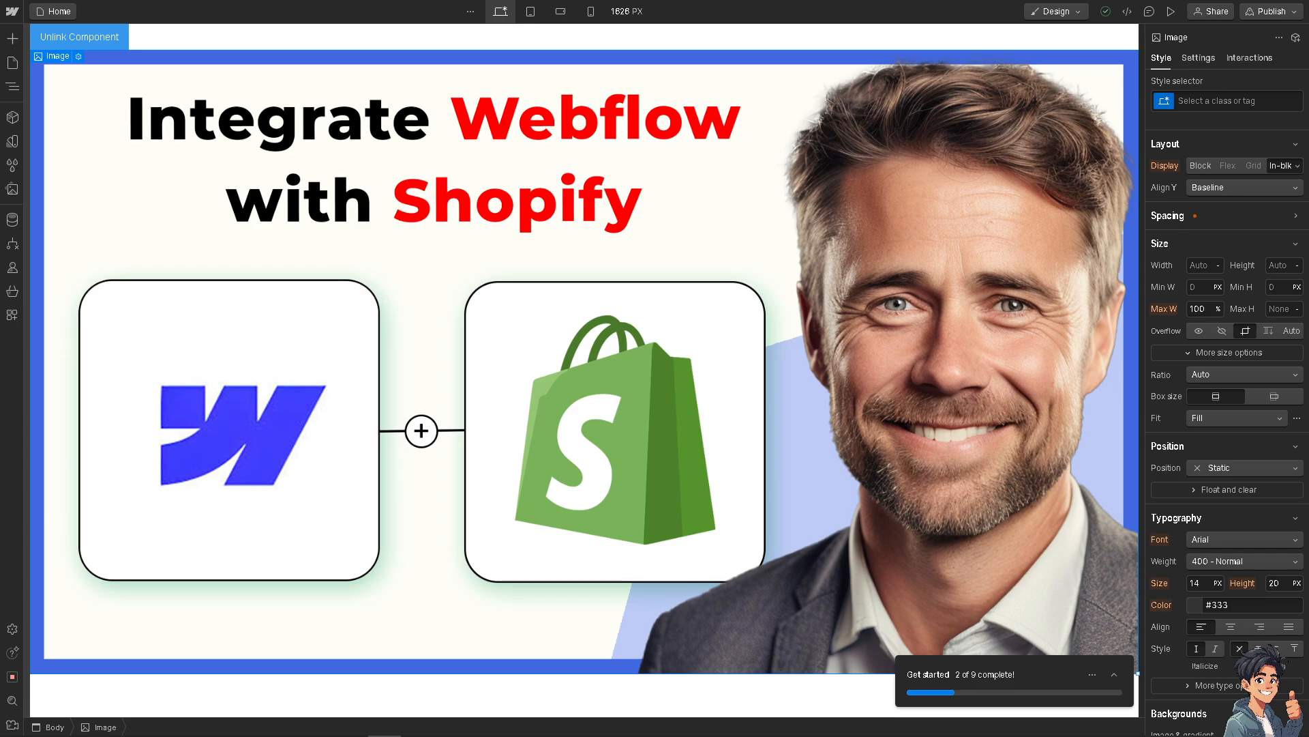
# Switch to Webflow, publish the site to the andys-guides.webflow.io staging domain, and open the custom domain setup.
pyautogui.click(1267, 11)
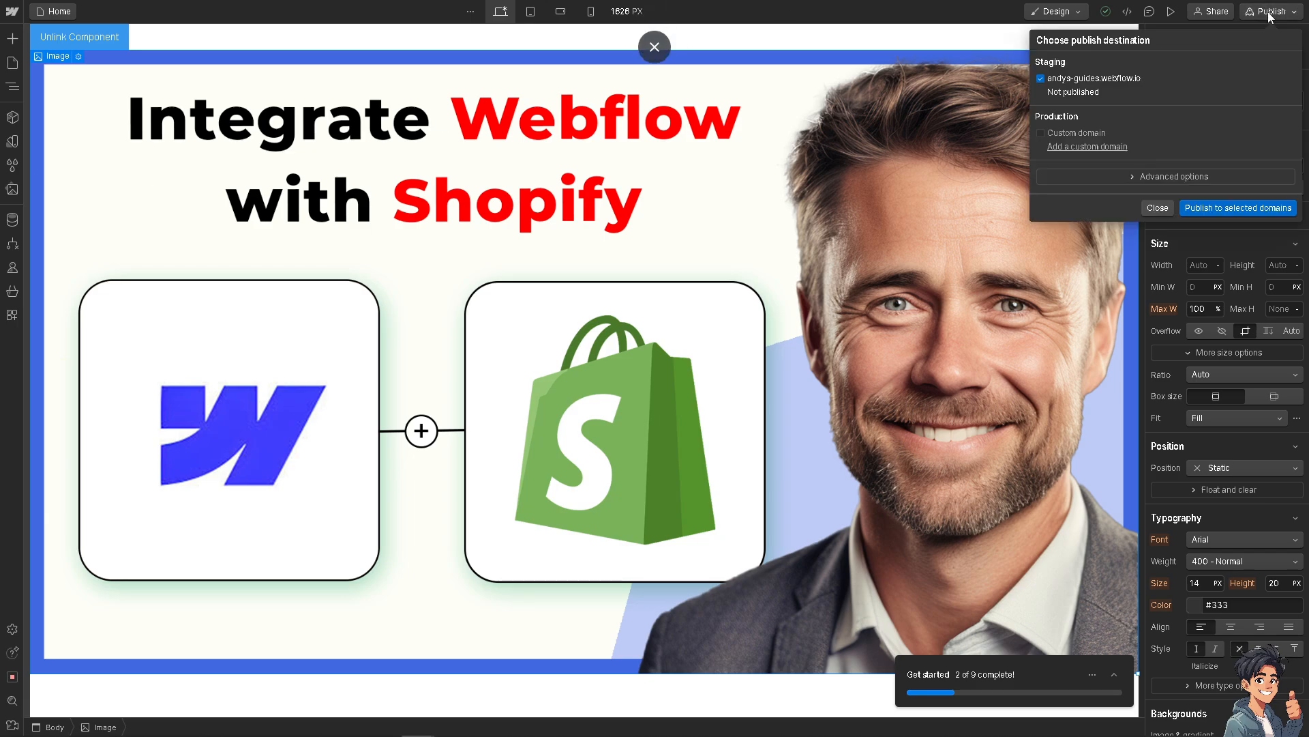
pyautogui.click(1221, 208)
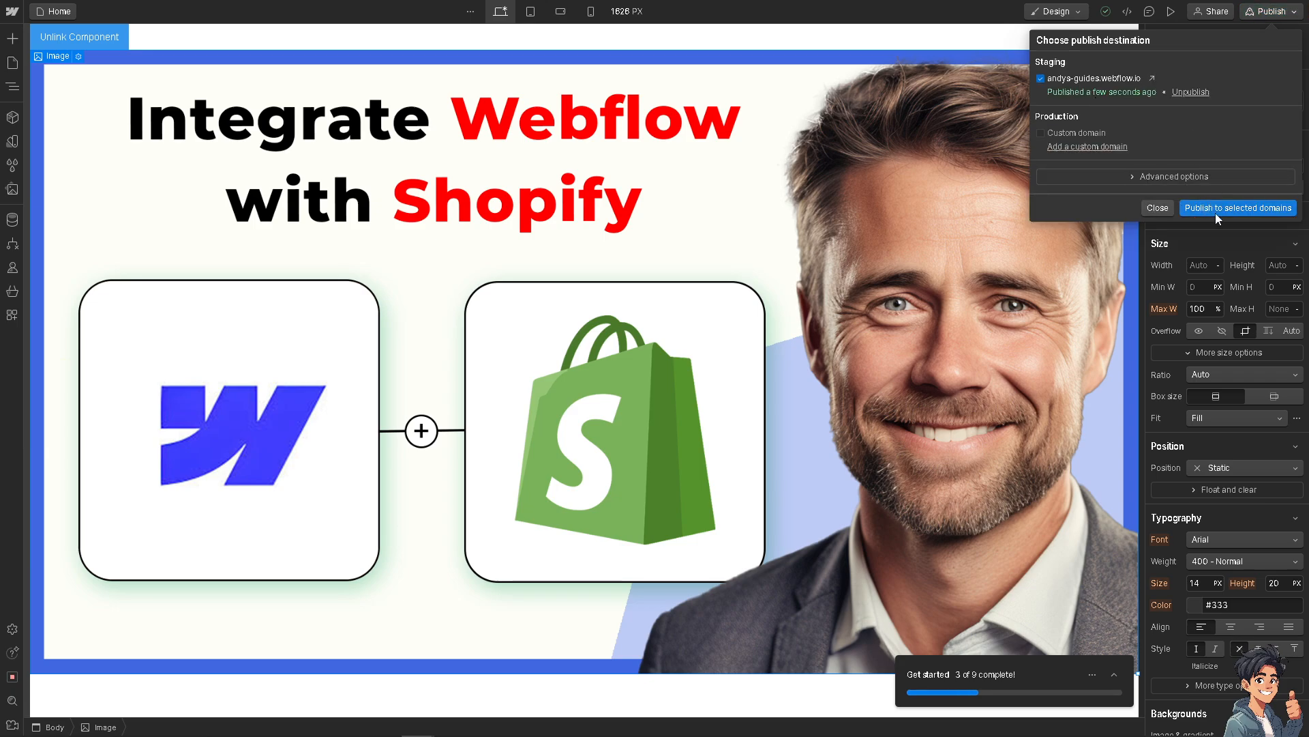
pyautogui.click(1154, 176)
pyautogui.click(1238, 333)
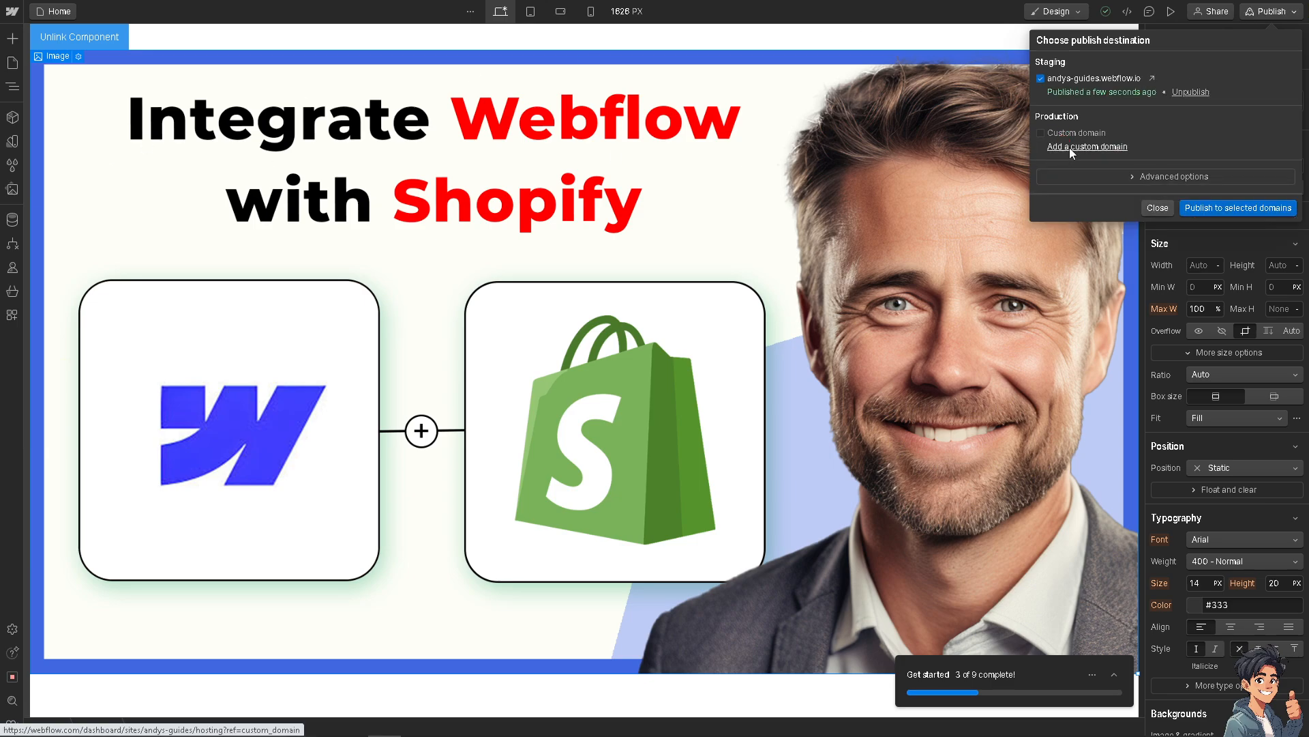
pyautogui.click(1062, 150)
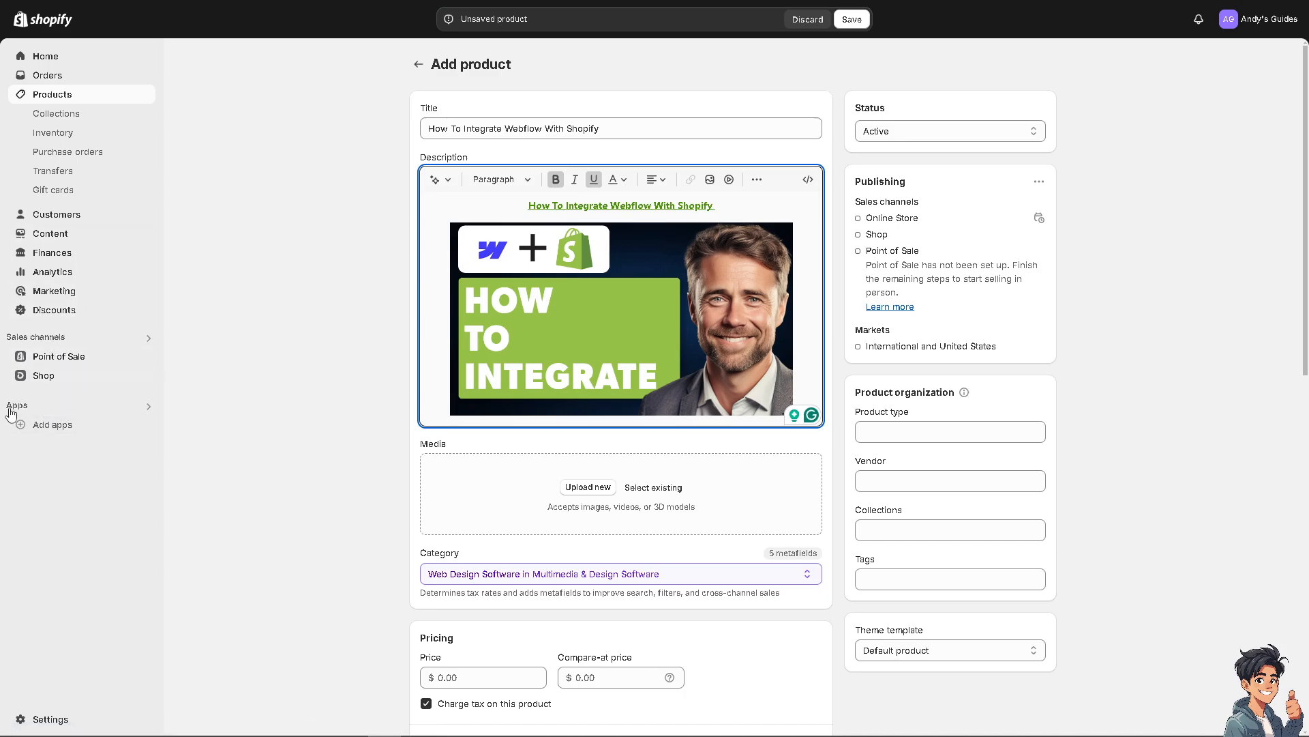
# Switch to Shopify and save the new product "How To Integrate Webflow With Shopify".
pyautogui.click(38, 407)
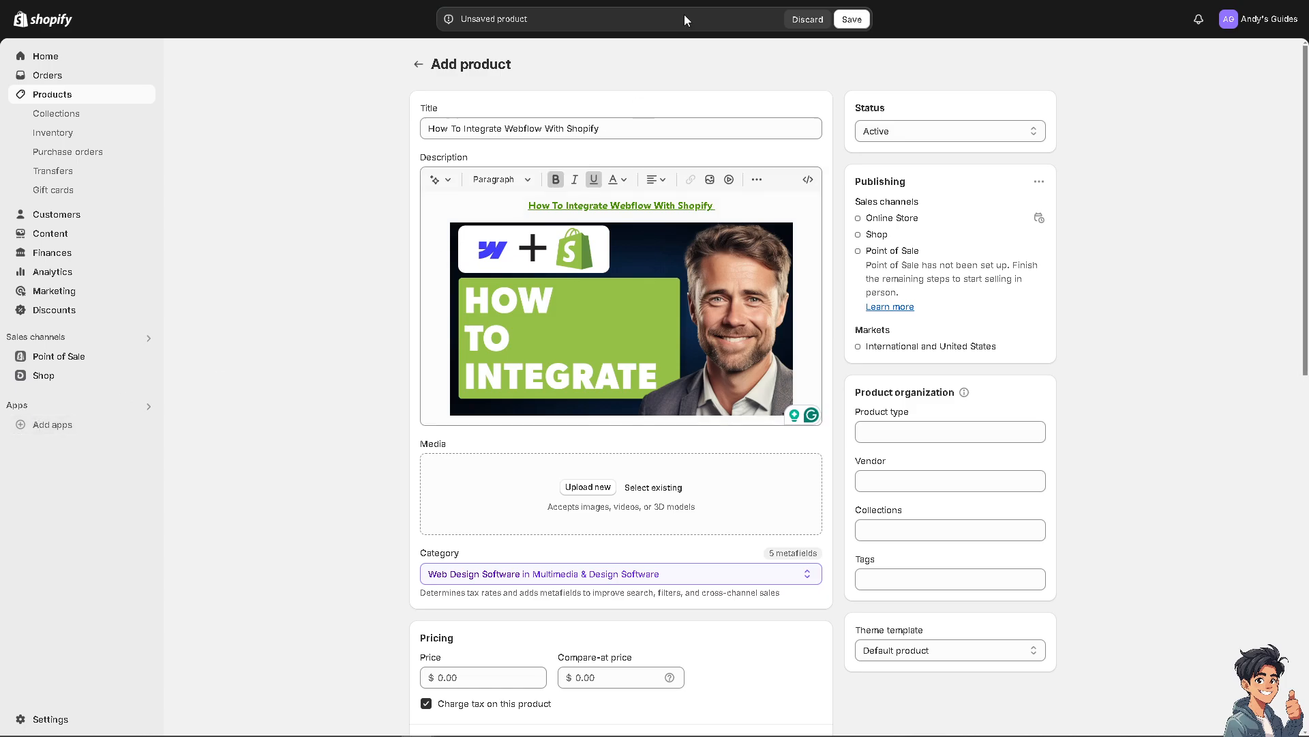
pyautogui.click(851, 19)
# Allow custom app development for the store in the app and sales channel settings.
pyautogui.click(60, 427)
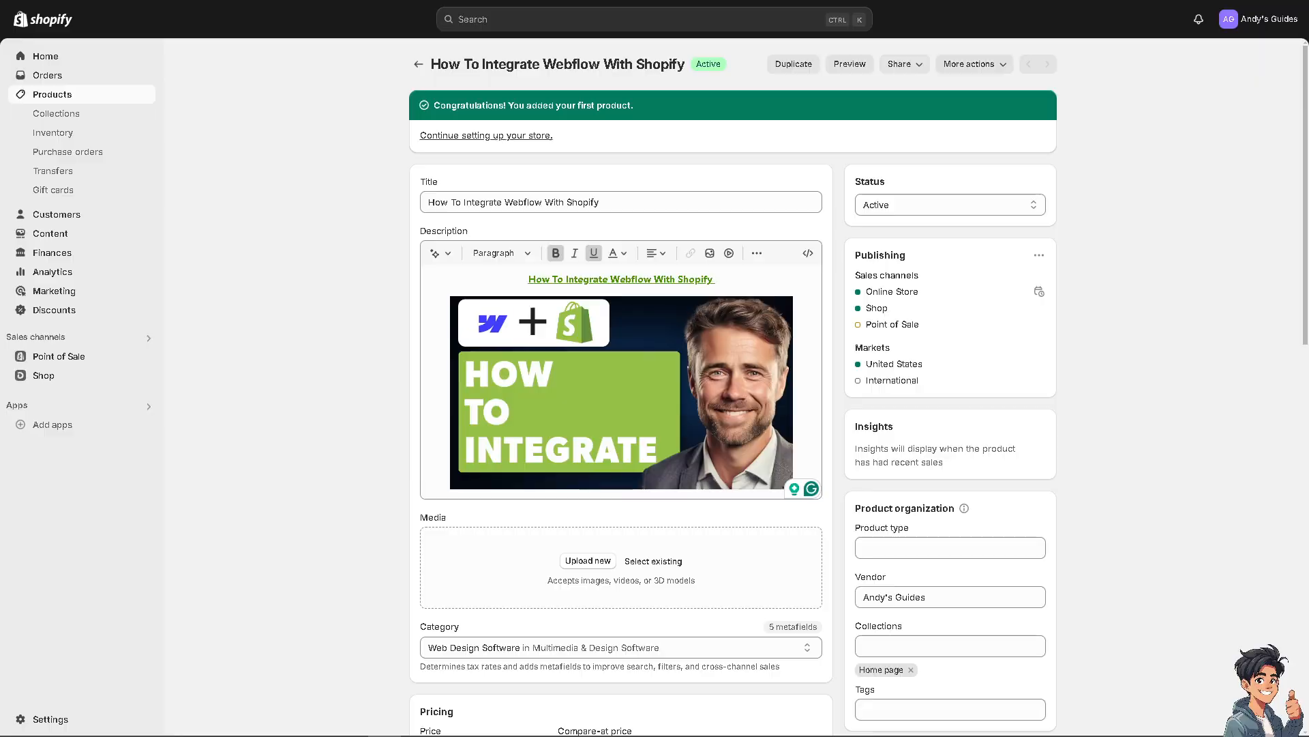
pyautogui.click(85, 407)
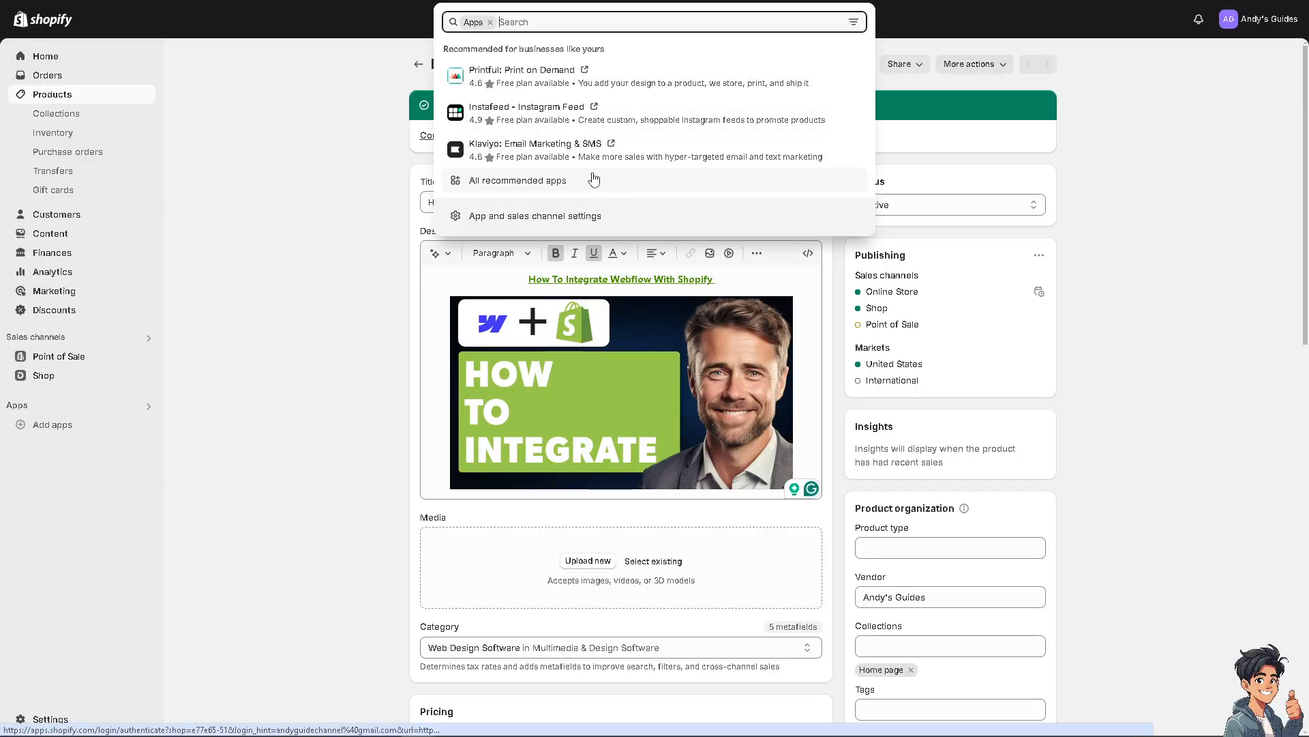
pyautogui.click(527, 215)
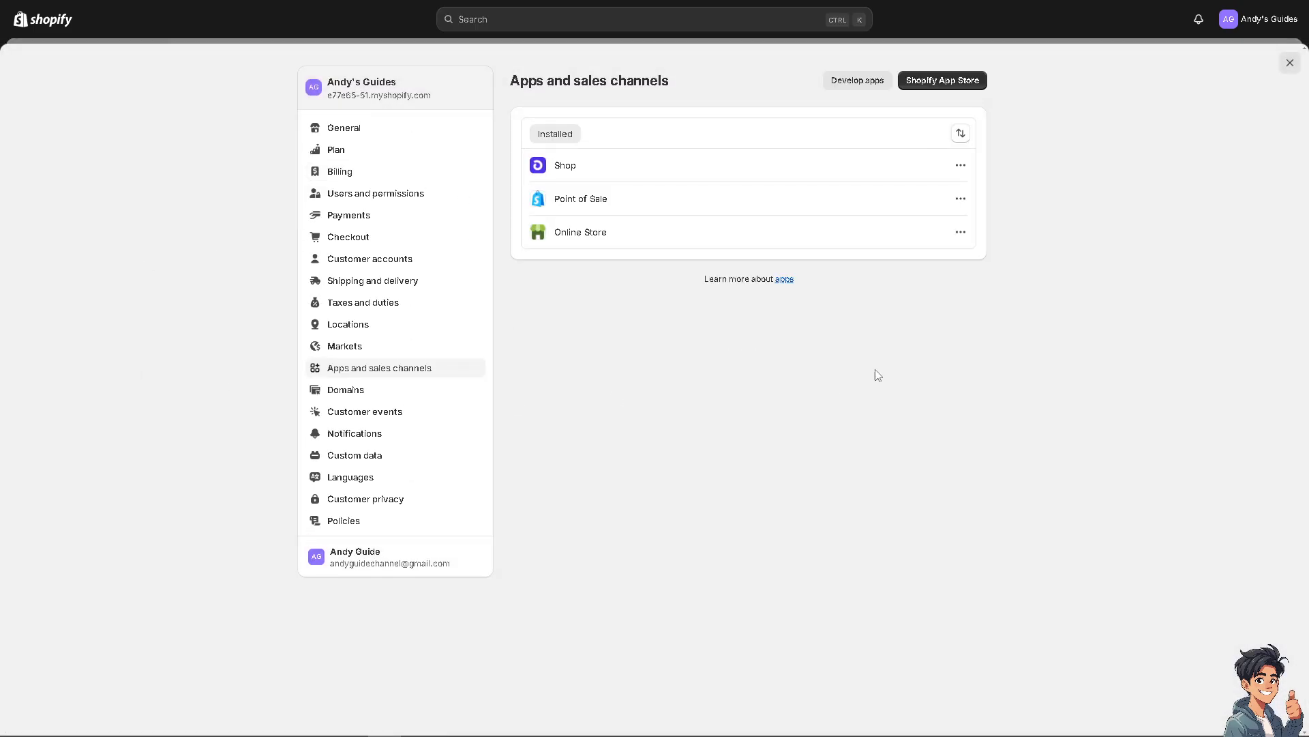
pyautogui.click(865, 83)
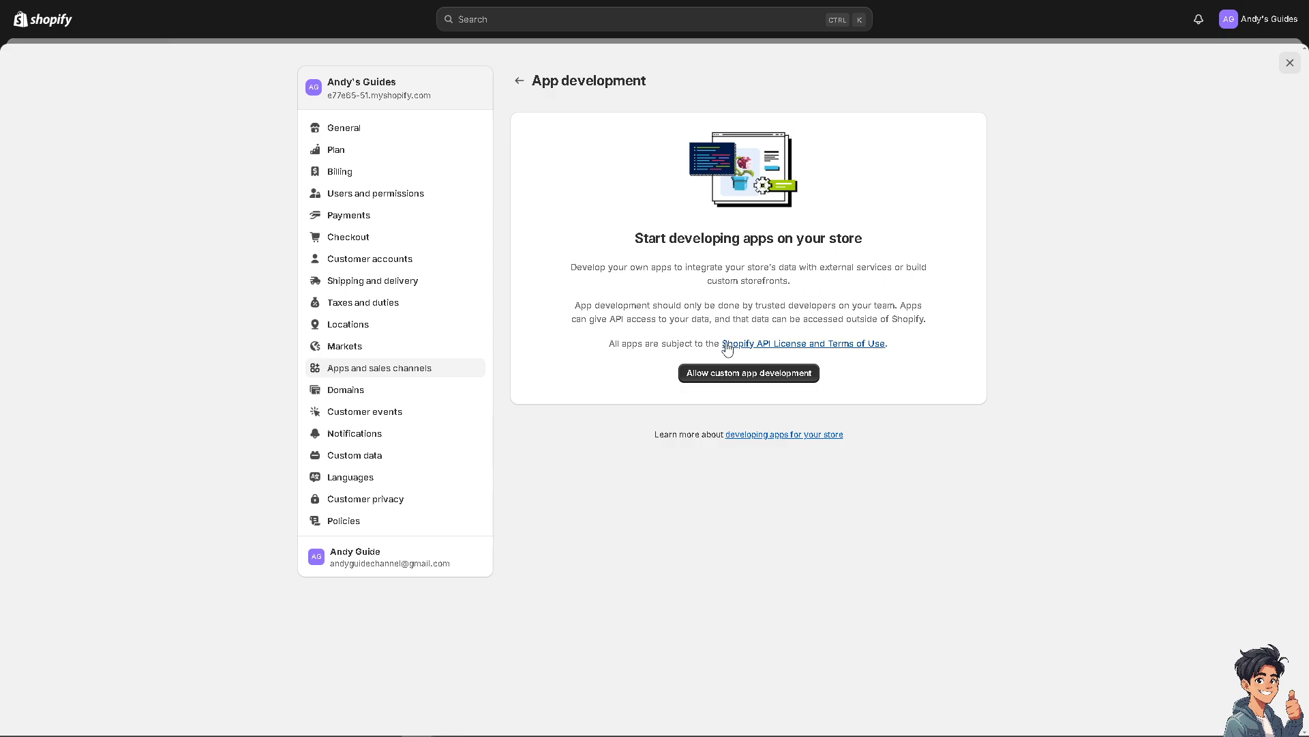
pyautogui.click(747, 377)
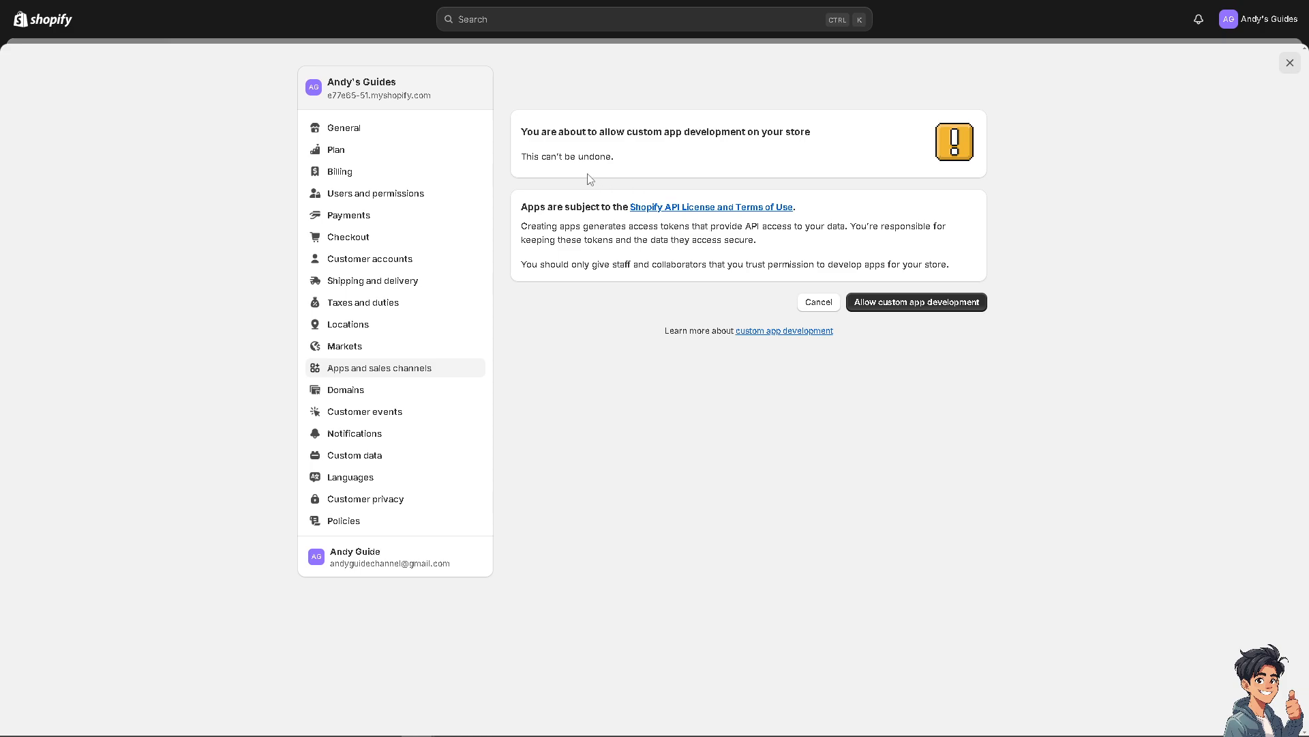
pyautogui.click(934, 302)
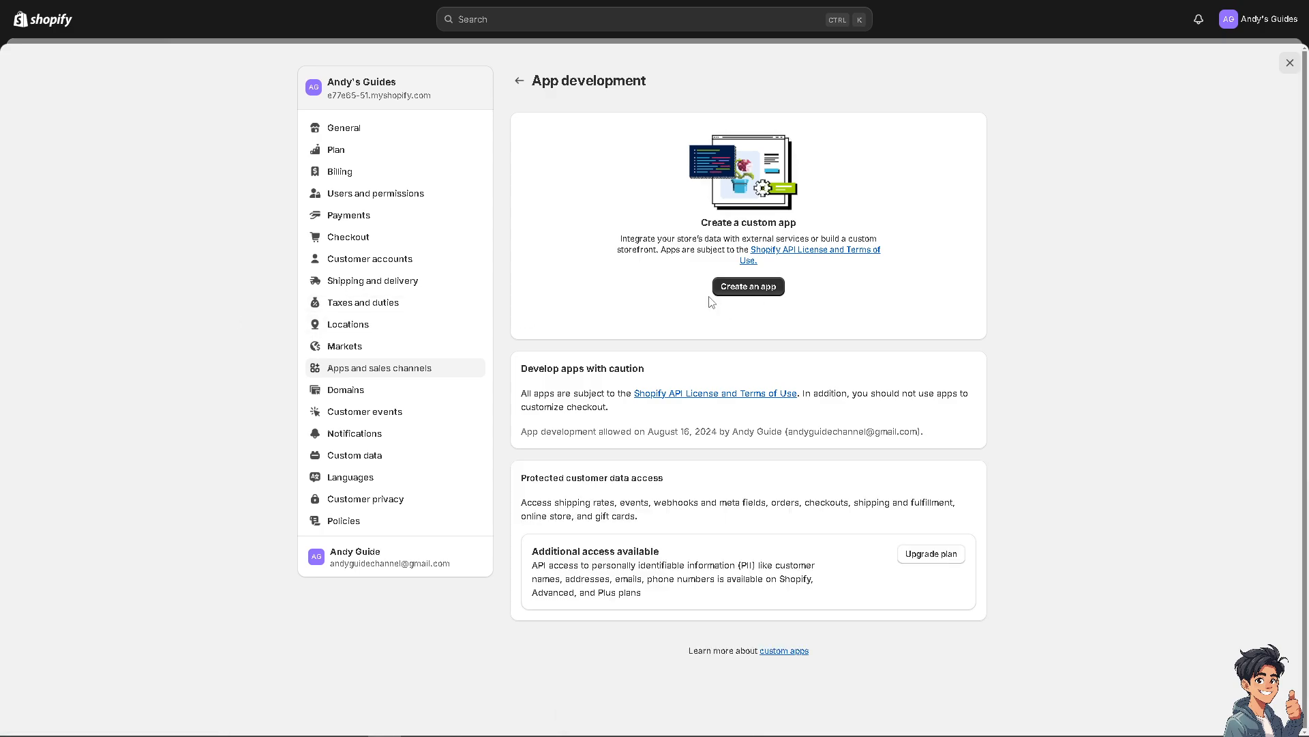
# Create a custom app named "How To Integrate Webflow With Shopify".
pyautogui.click(740, 288)
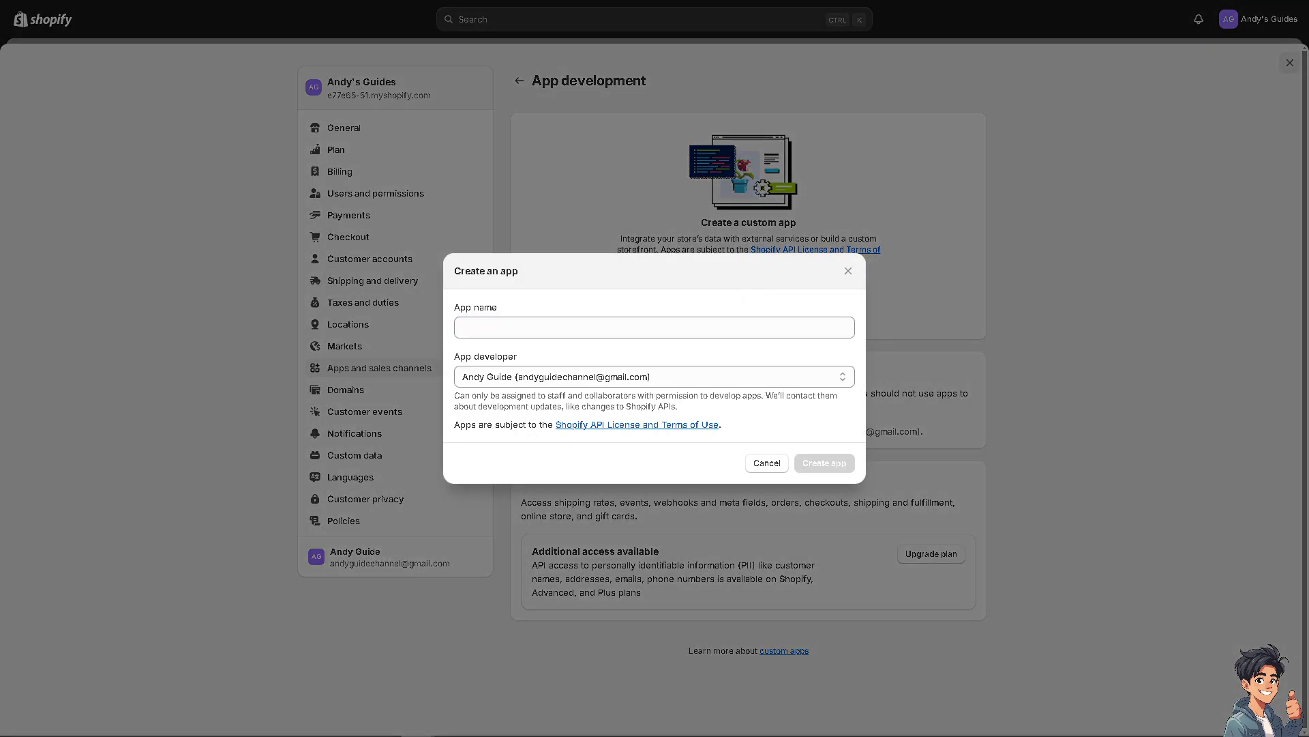
pyautogui.click(518, 327)
pyautogui.write('How To Integrate Webflow With Shopify')
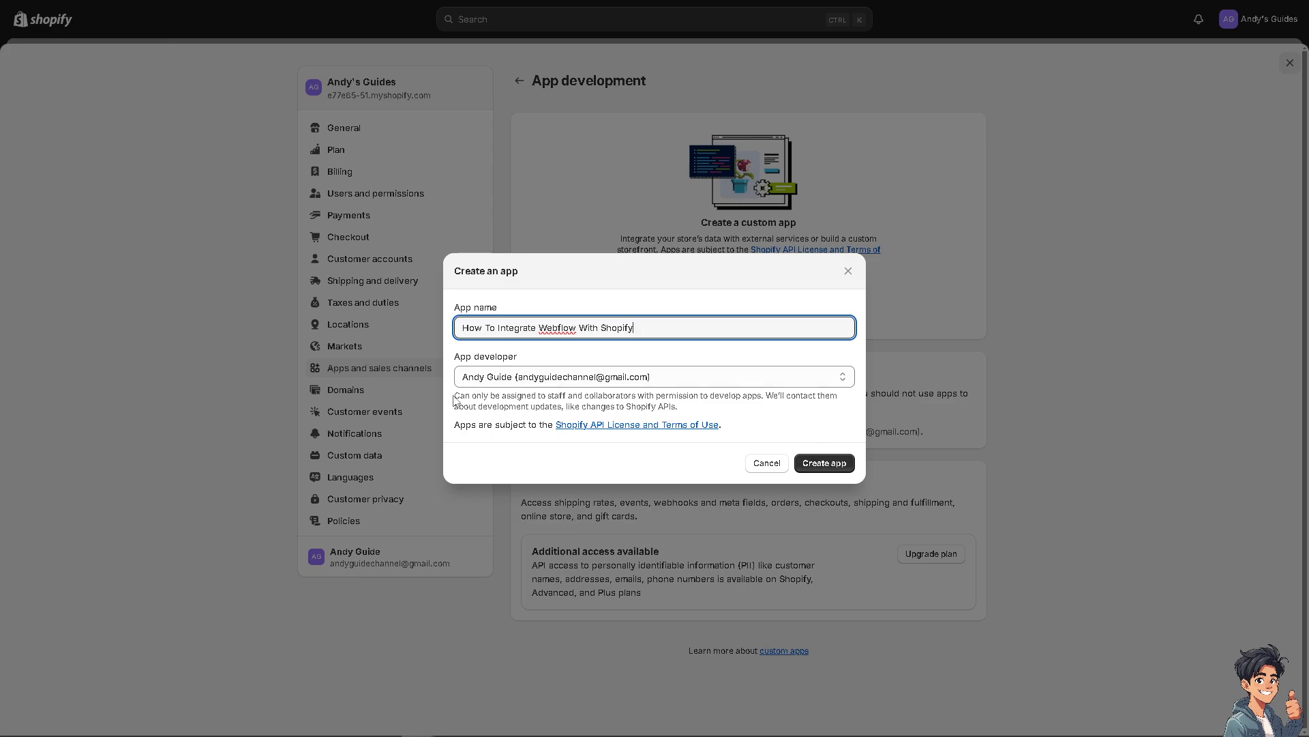
pyautogui.moveTo(455, 400); pyautogui.dragTo(781, 434)
pyautogui.click(823, 462)
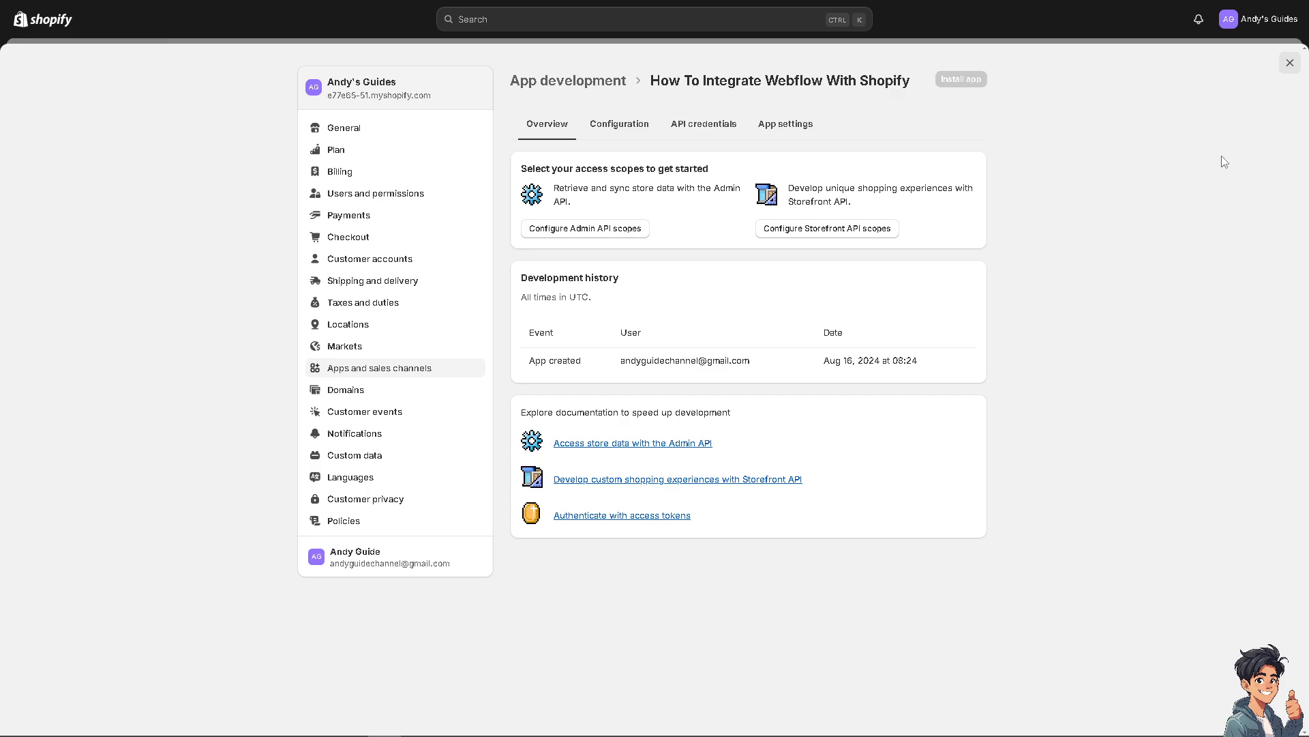
# Leave the store settings and open the current Dawn theme for customization.
pyautogui.click(1289, 64)
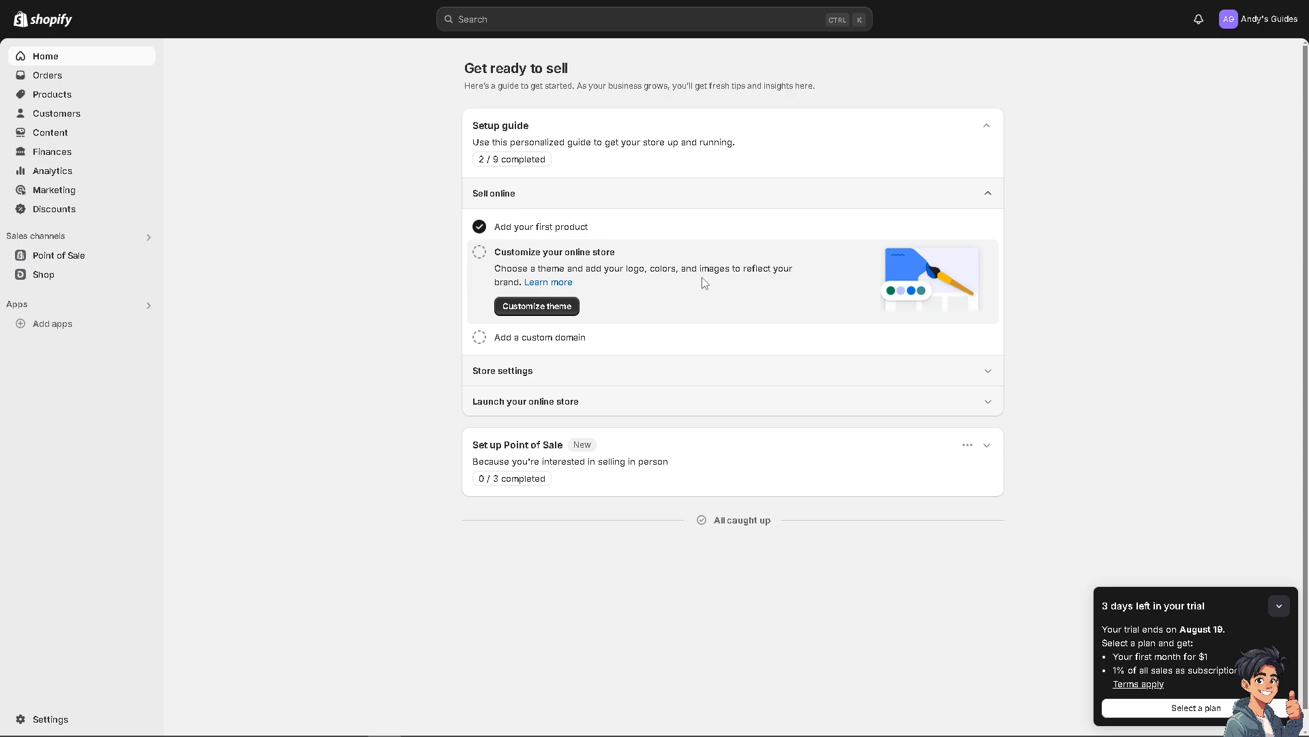
pyautogui.click(553, 313)
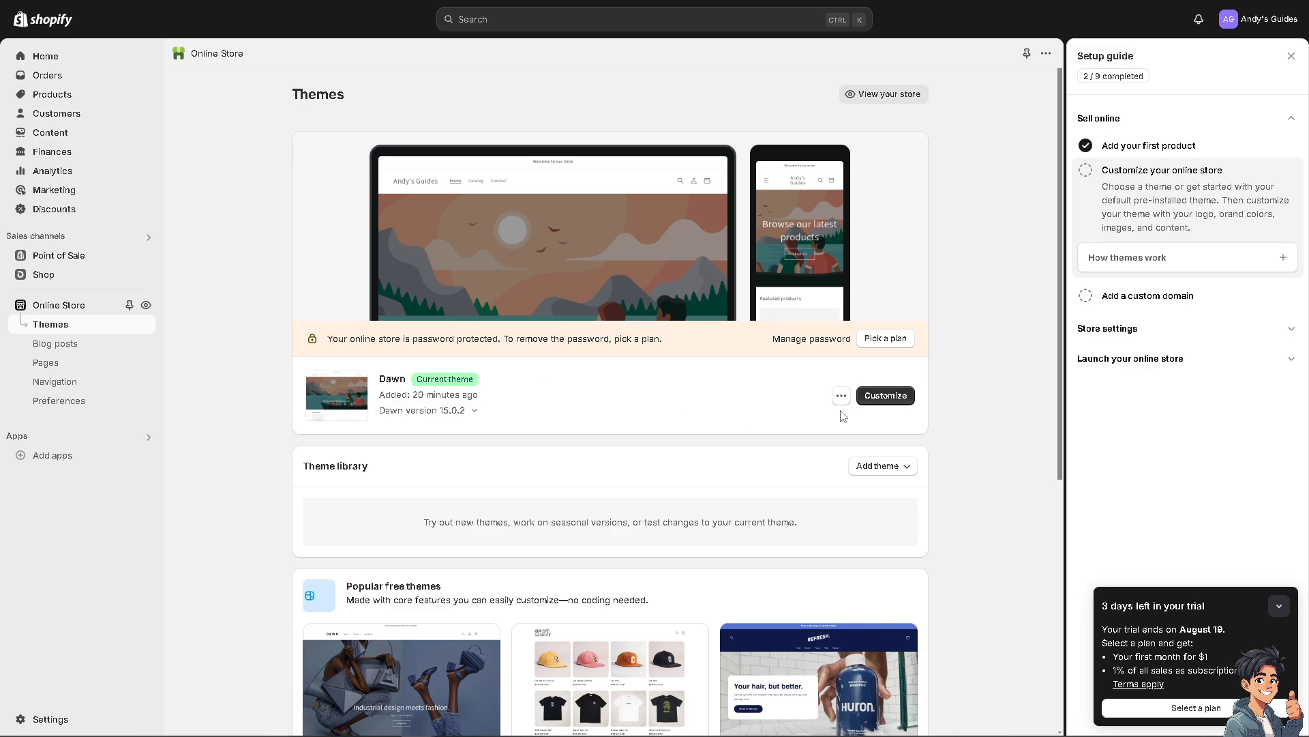
pyautogui.click(887, 402)
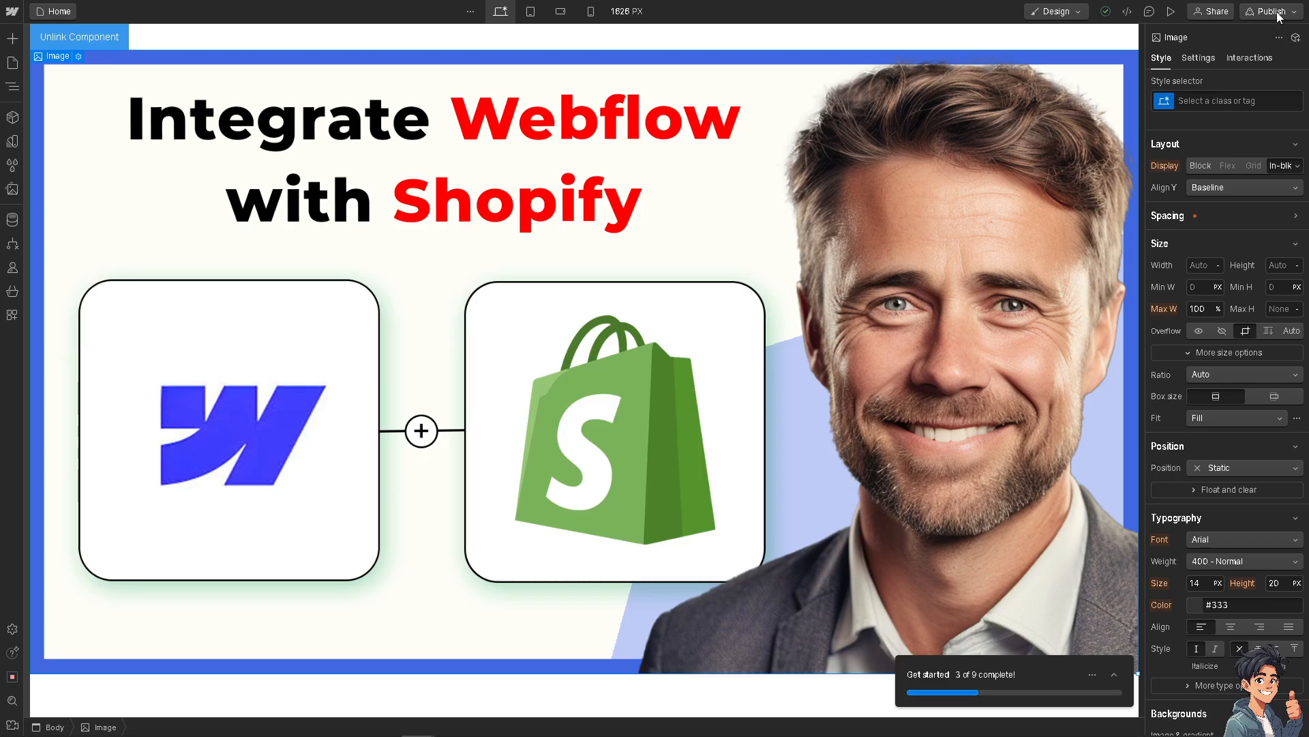
# Switch to Webflow, show the advanced publishing options, and open the option to add a site plan.
pyautogui.click(1272, 11)
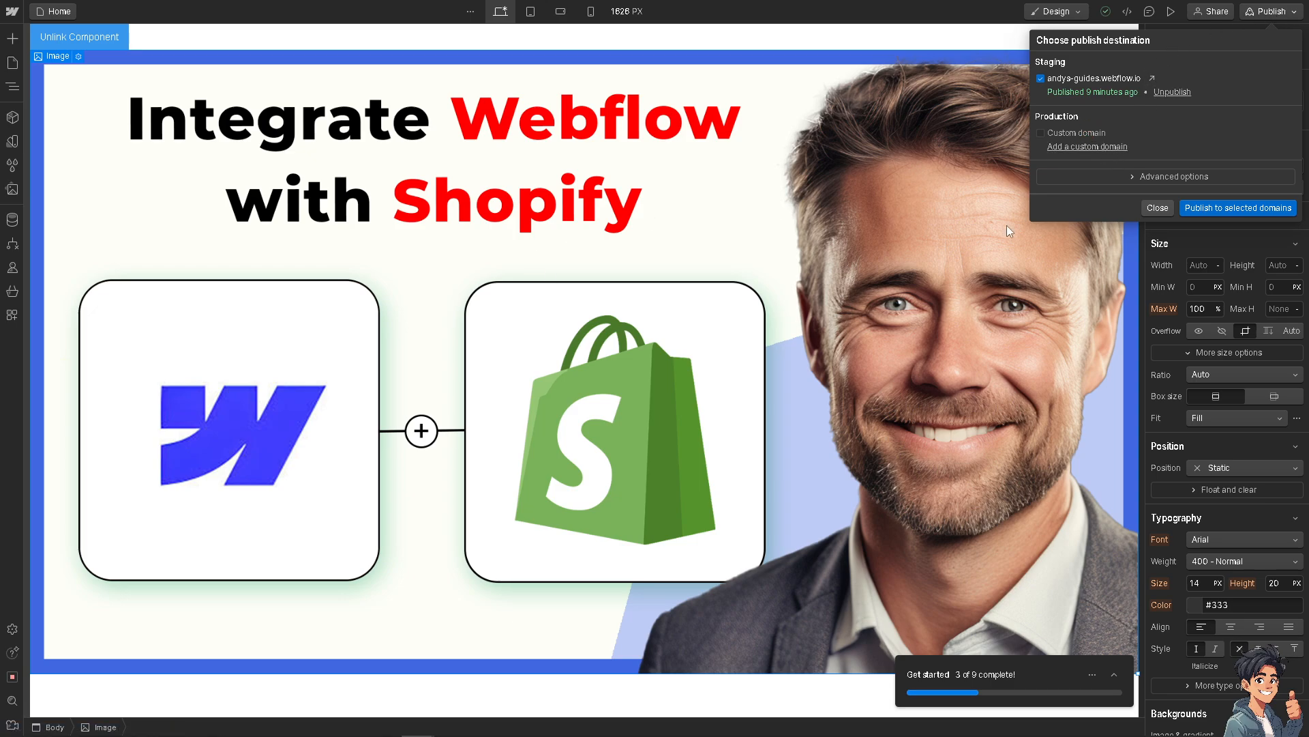
pyautogui.click(1167, 179)
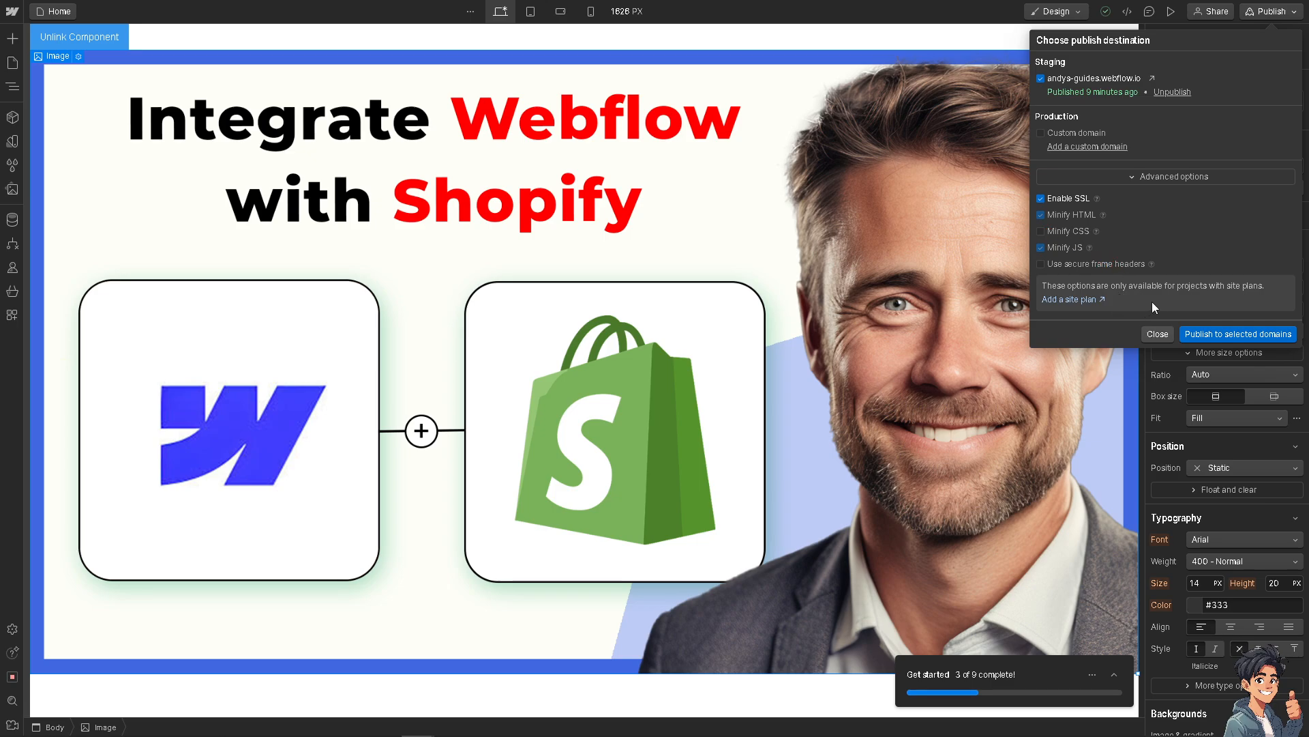
pyautogui.click(1080, 299)
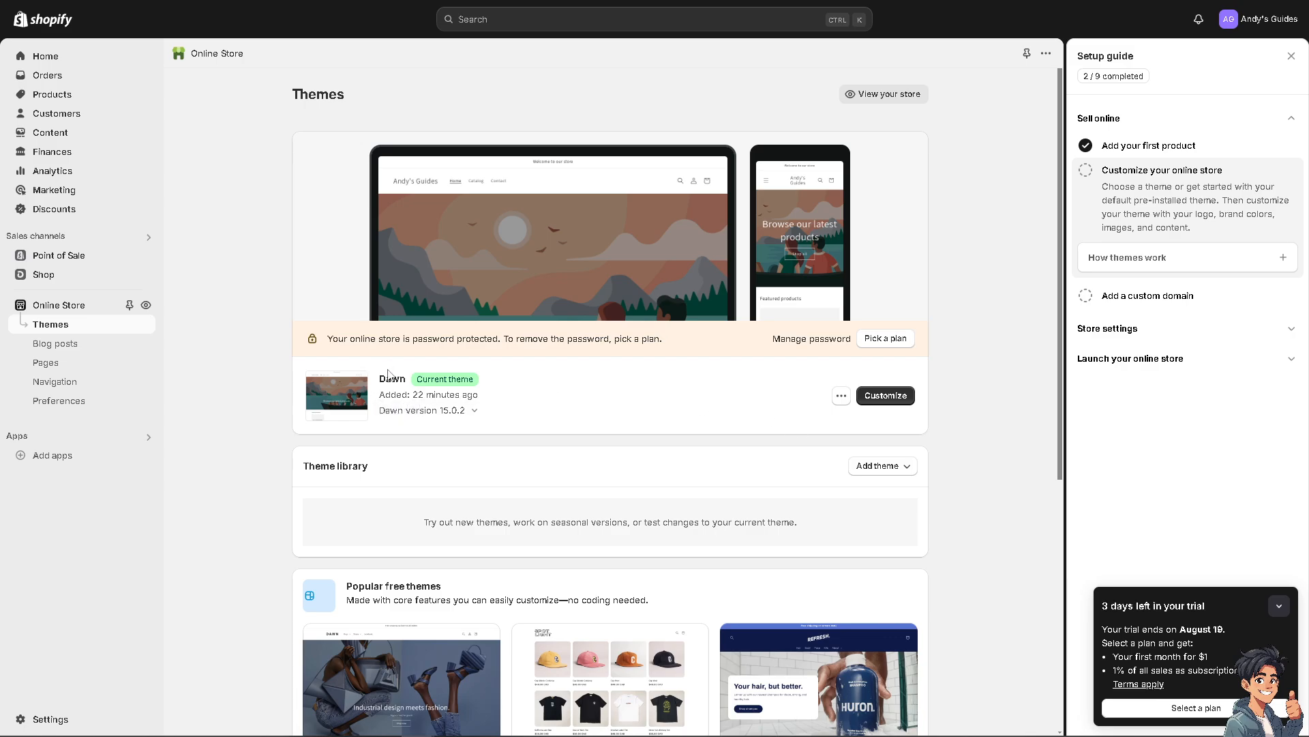
# Switch to Shopify and choose to add a theme to the theme library from a zip file.
pyautogui.click(911, 475)
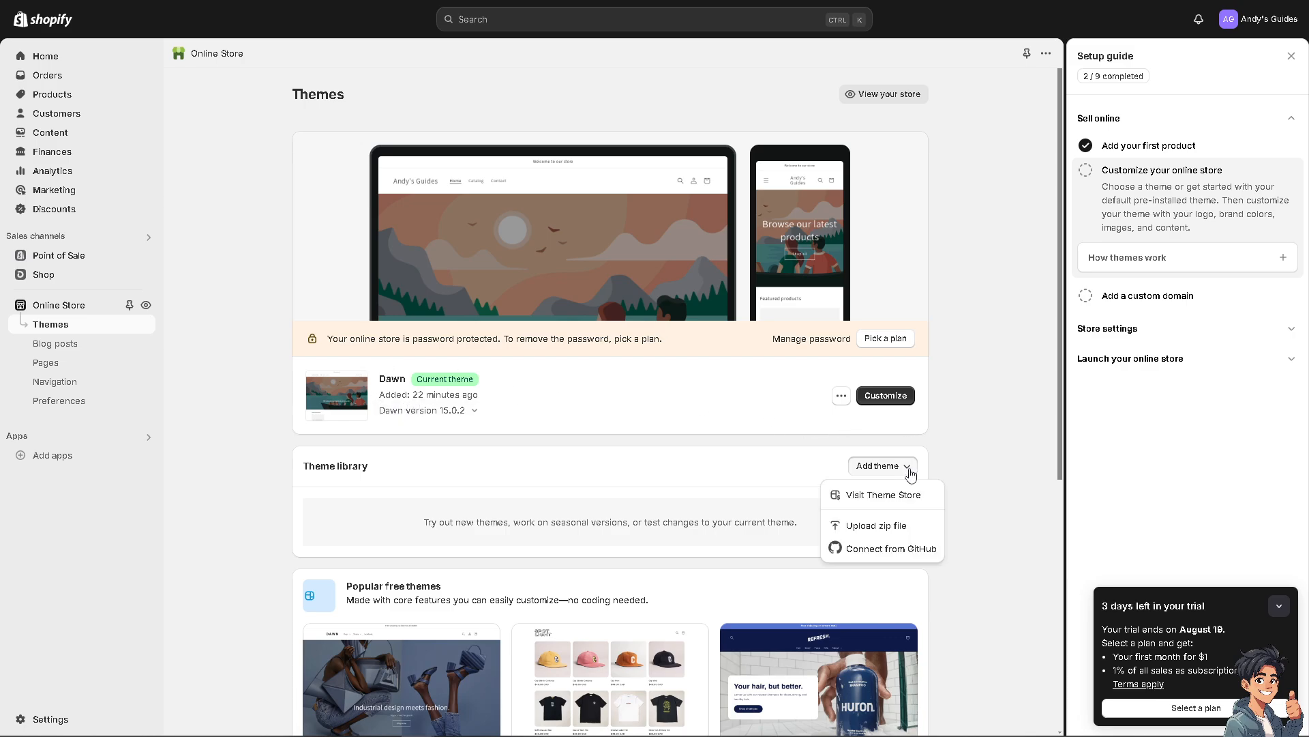
pyautogui.click(894, 536)
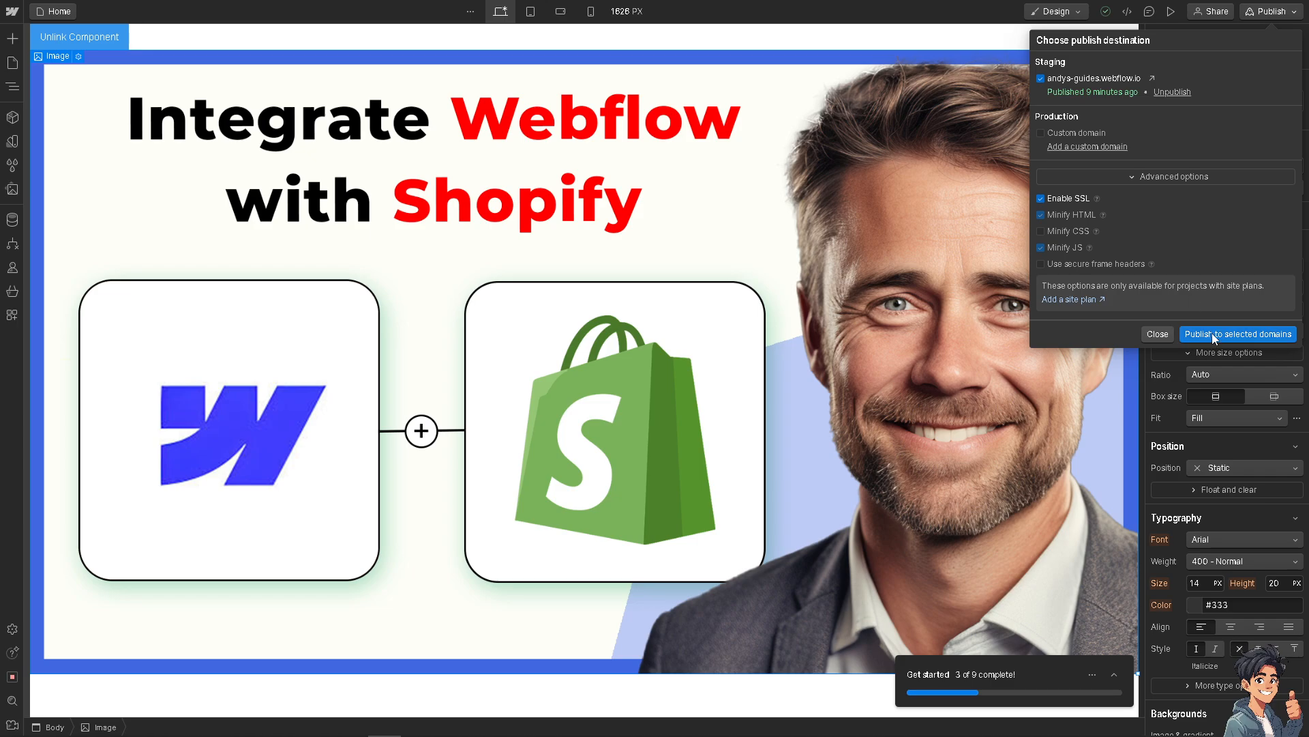
# Switch to Webflow, look at the site plans and the CMS plan checkout without paying, and return to the Designer.
pyautogui.click(1069, 299)
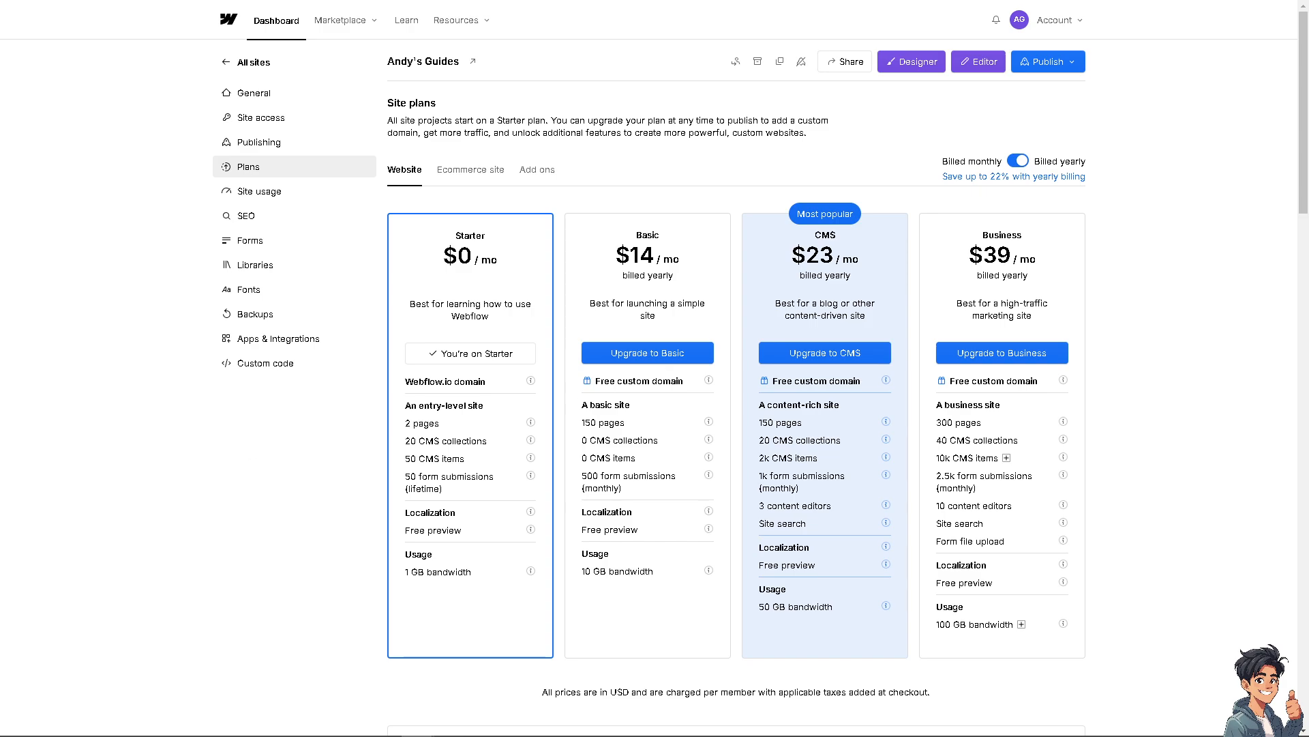
pyautogui.click(653, 358)
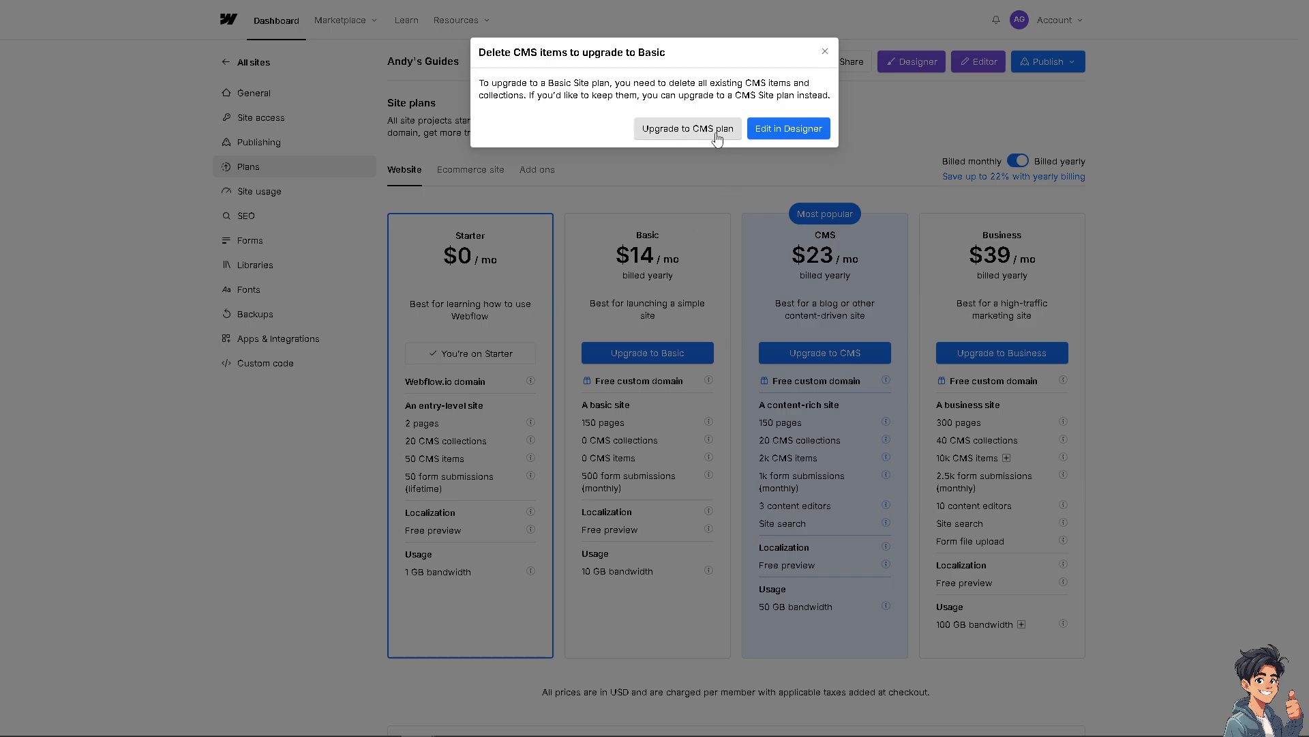
pyautogui.click(696, 134)
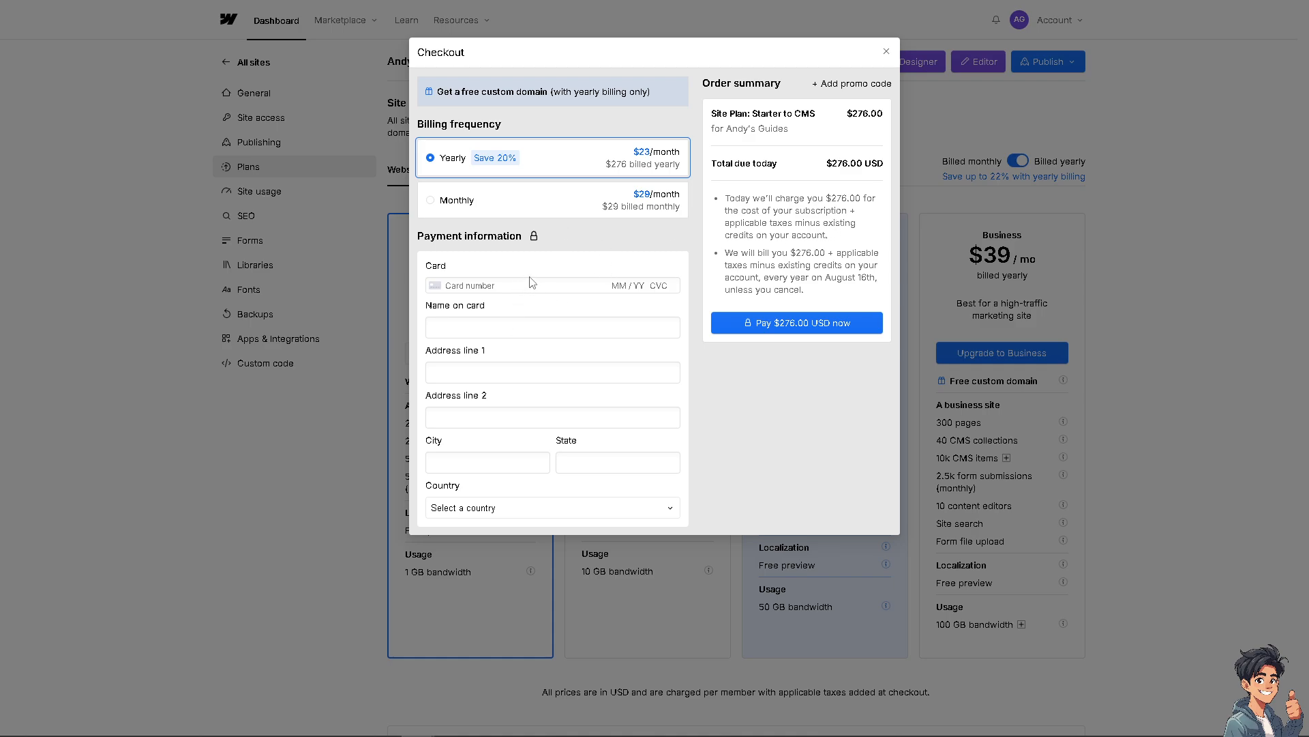
pyautogui.click(886, 51)
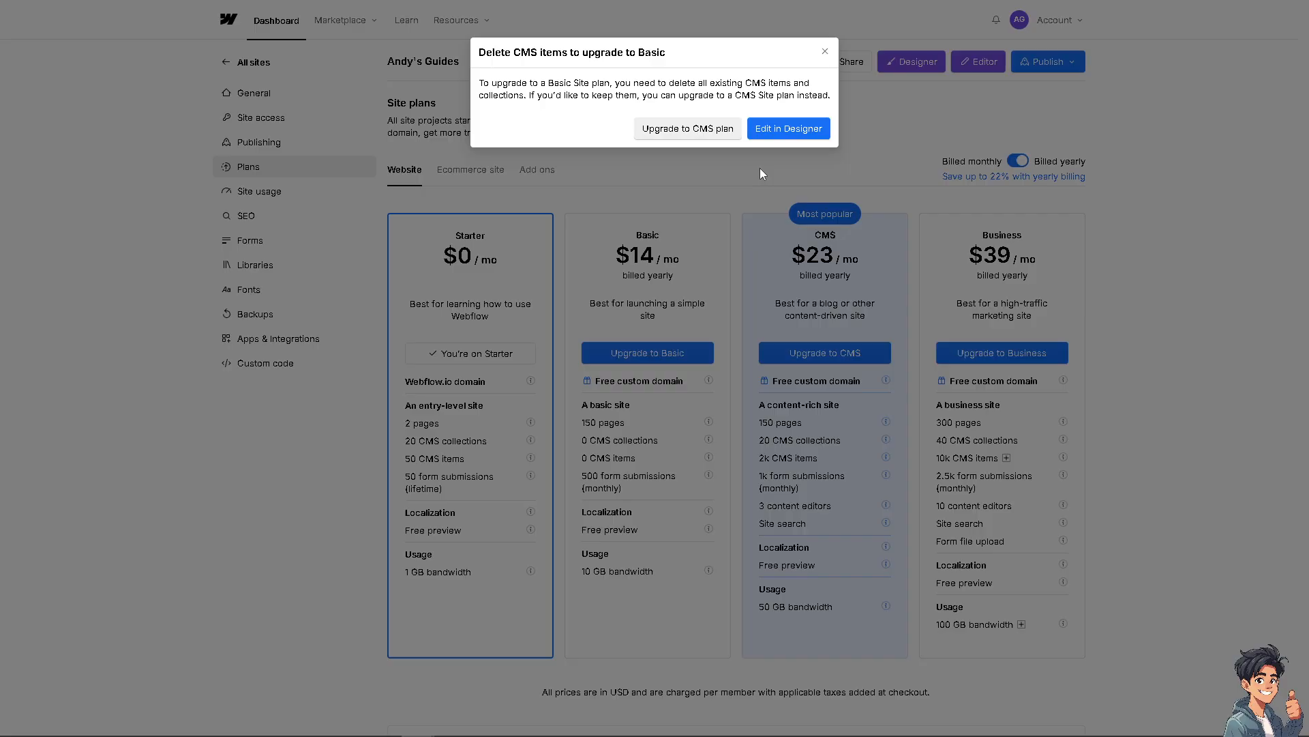
pyautogui.click(789, 129)
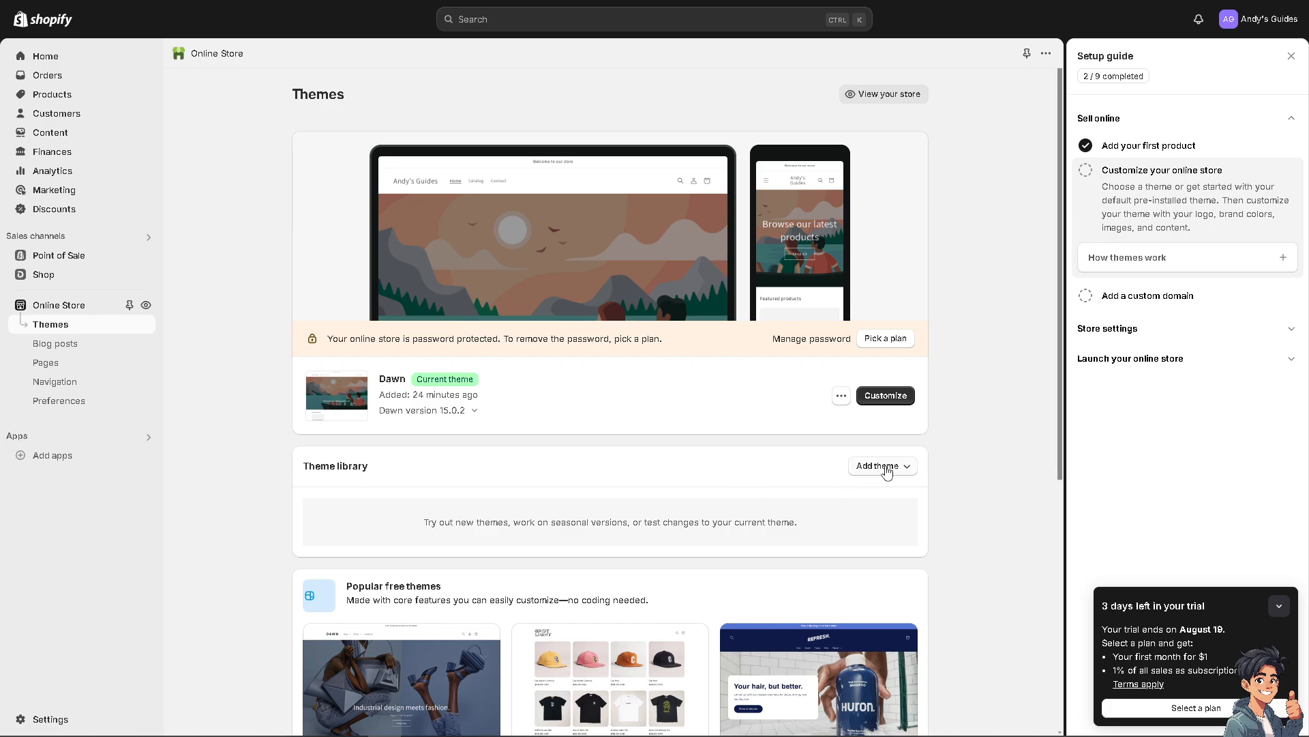
# Switch to Shopify, view the zip file upload form for a new theme, and close it without adding a file.
pyautogui.click(880, 467)
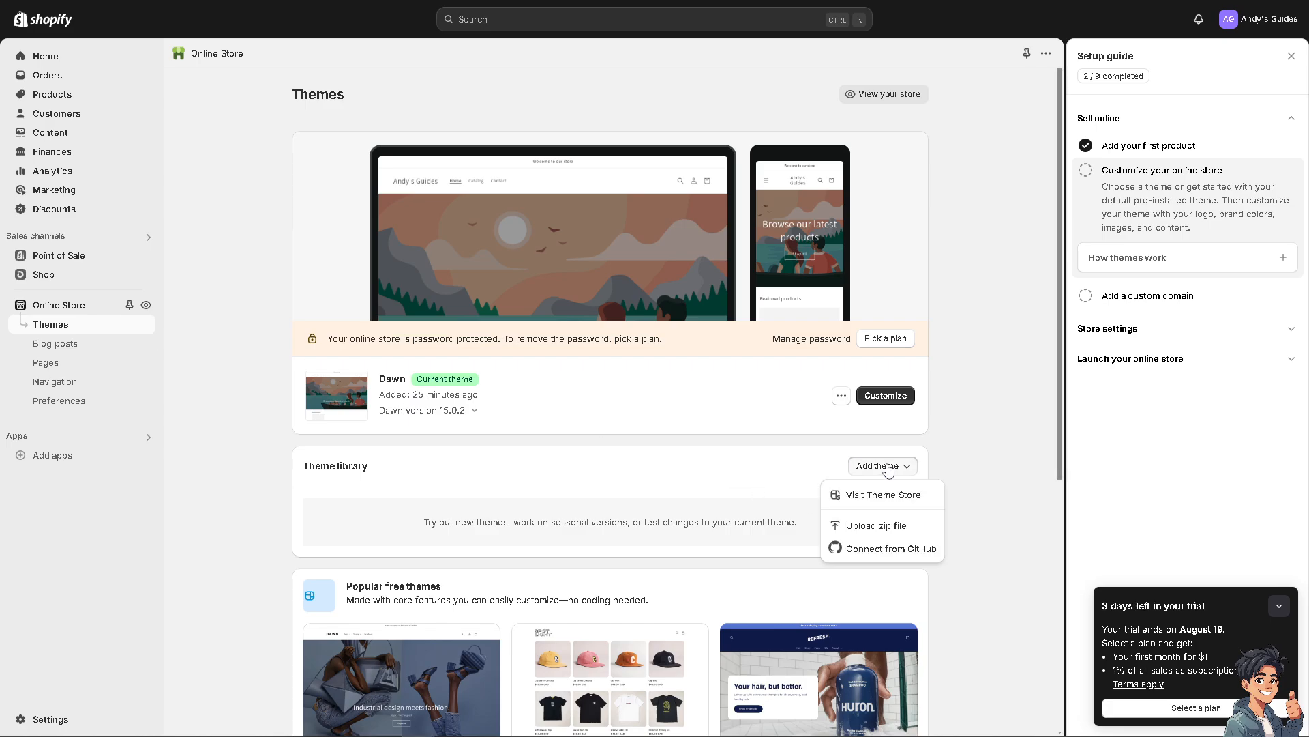
pyautogui.click(878, 533)
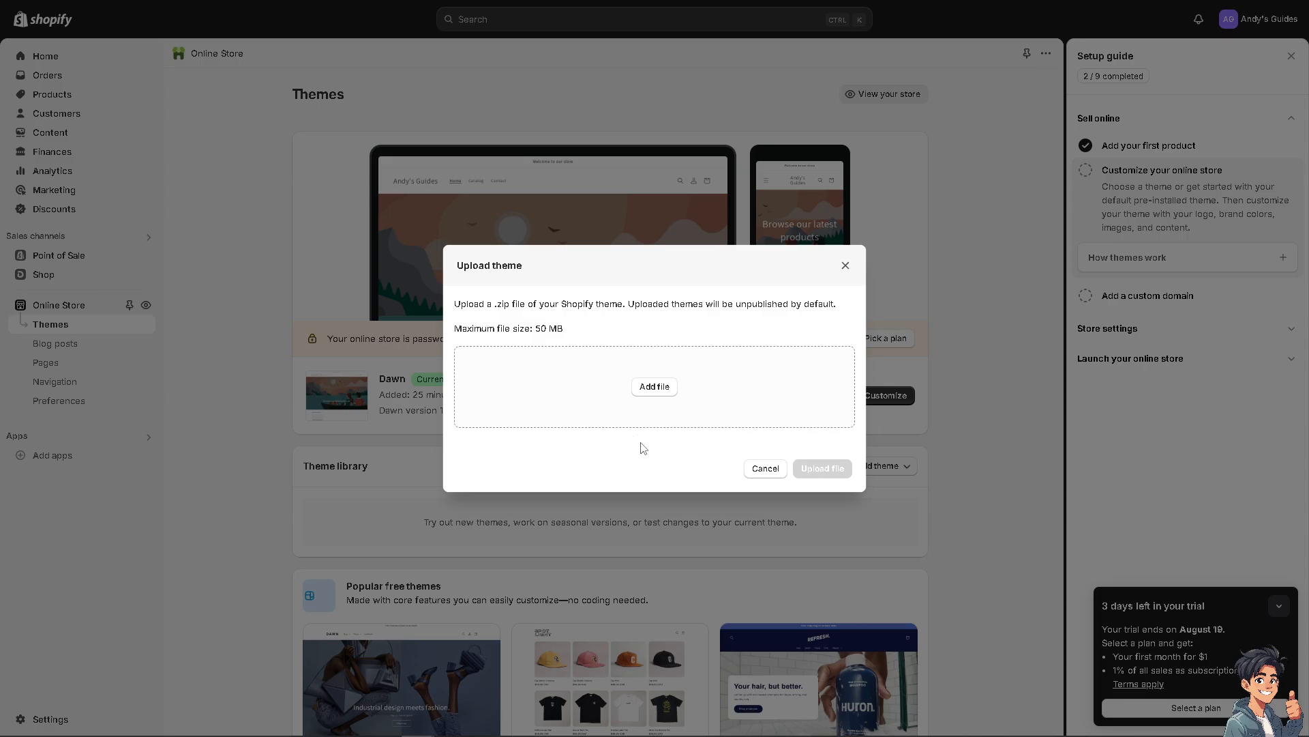
pyautogui.click(845, 266)
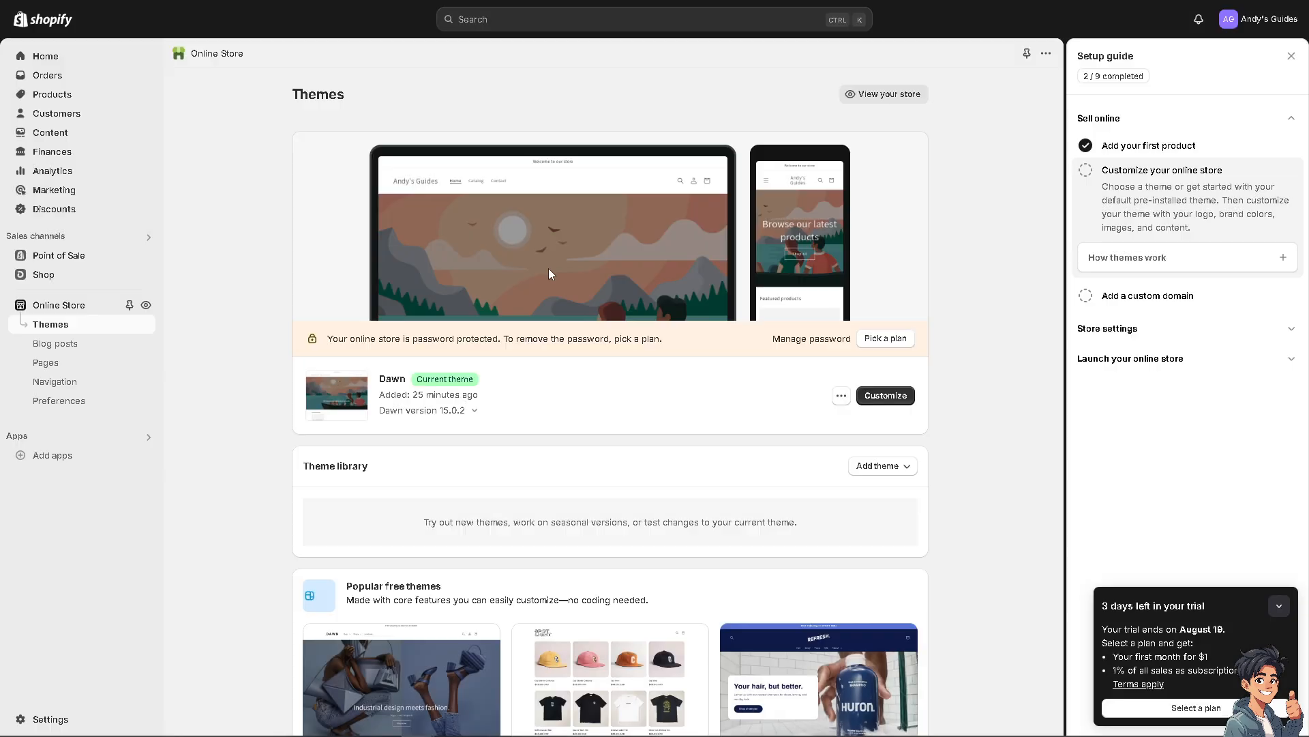